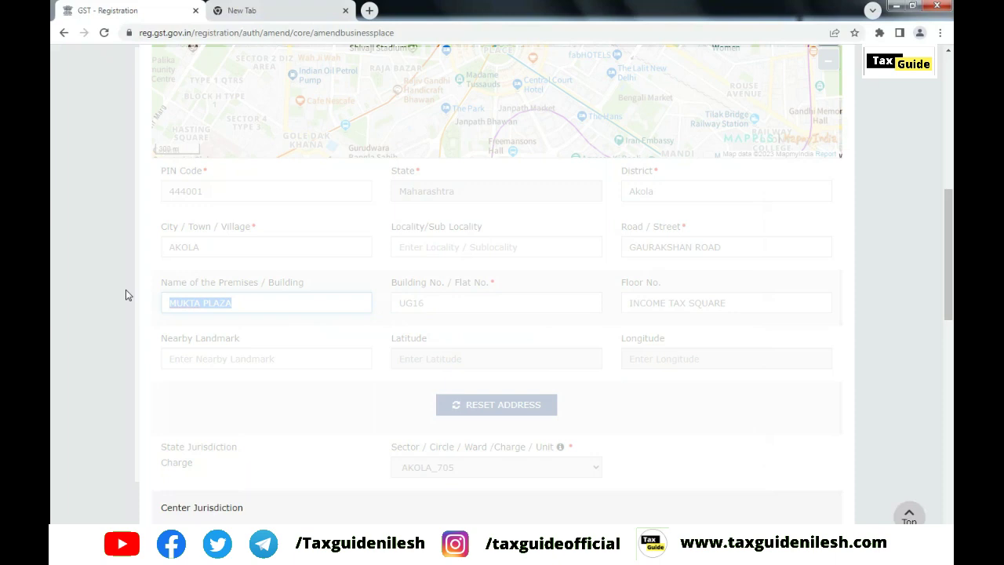
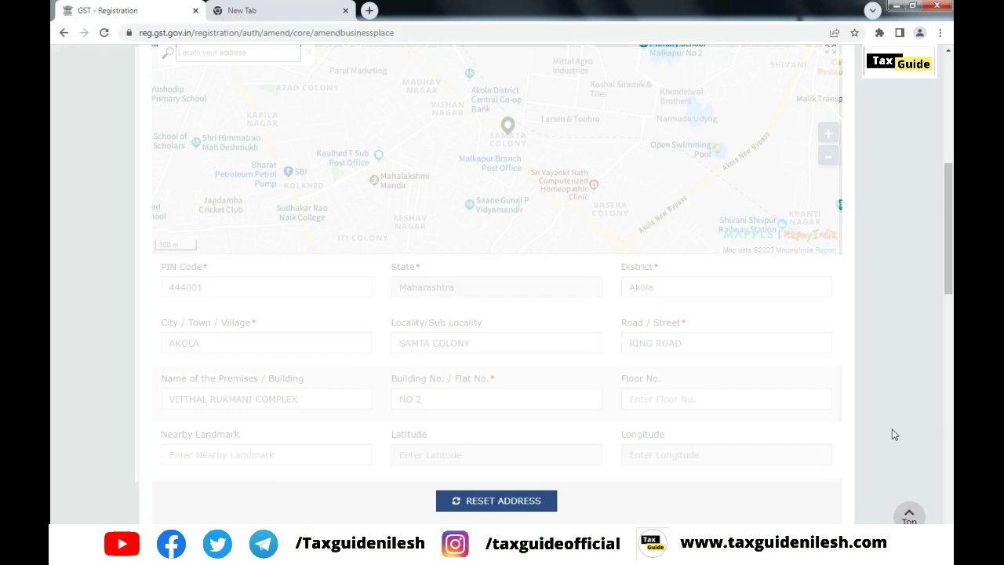
Start typing the new building name over MUKTA PLAZA in the Name of the Premises / Building field
scroll(892, 425, up, 1)
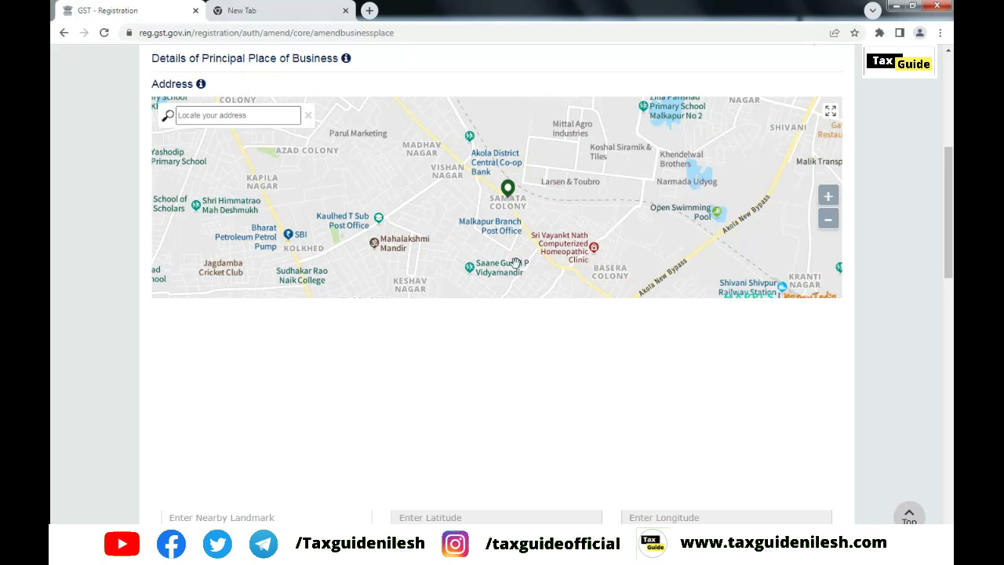
click(243, 116)
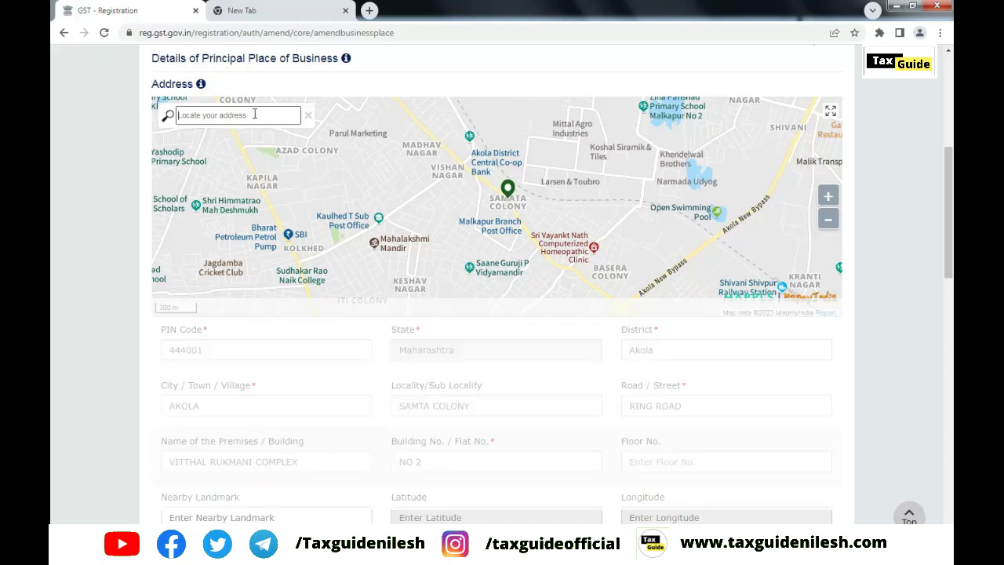
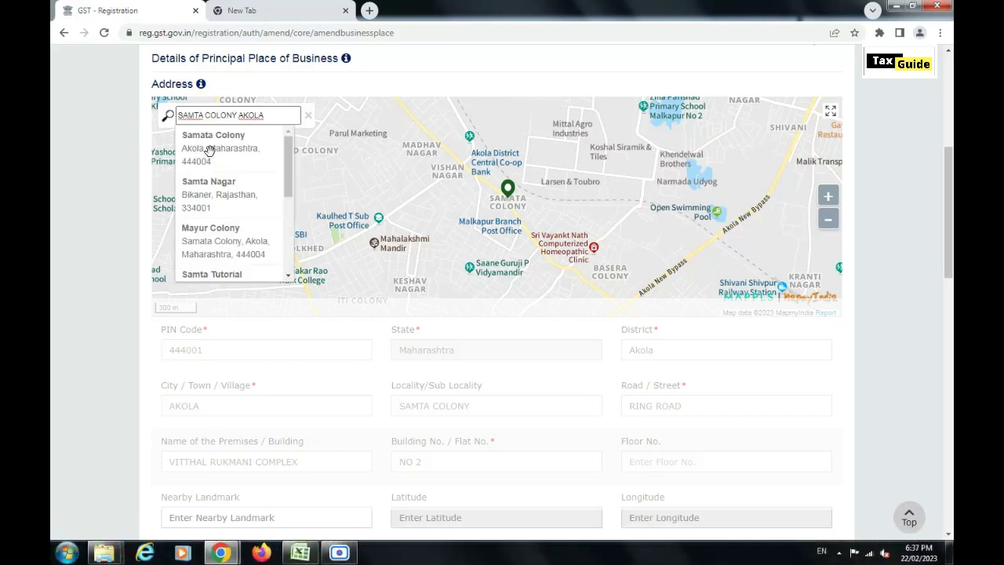
click(209, 150)
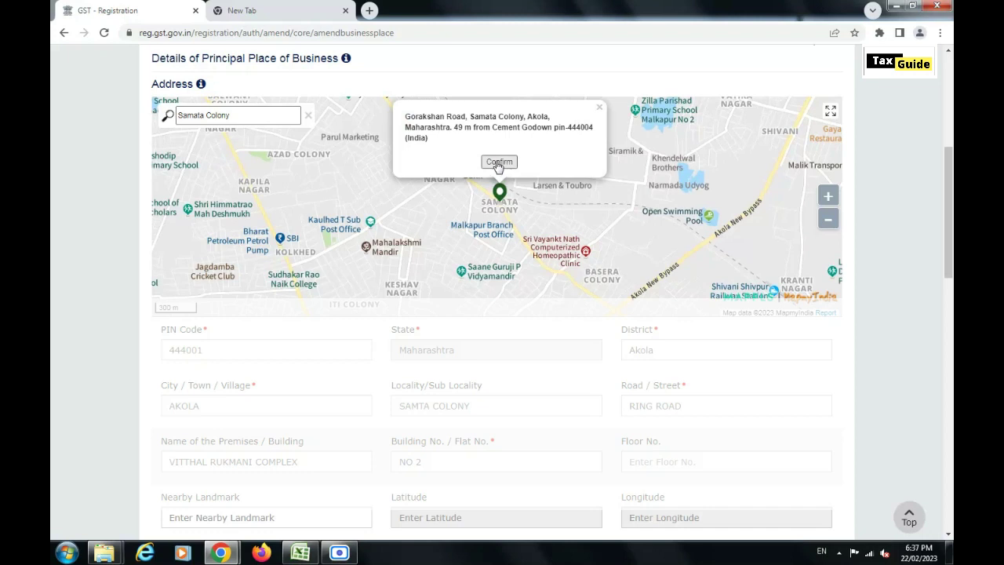
click(498, 162)
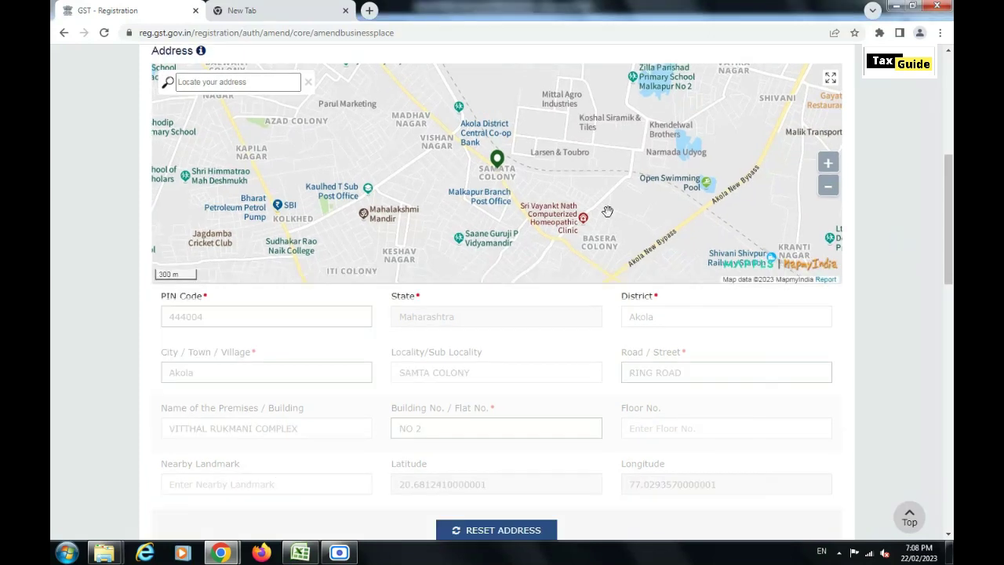
Delete the previously uploaded proof document and bring up the Nature of possession options
scroll(892, 274, down, 1)
scroll(891, 274, down, 1)
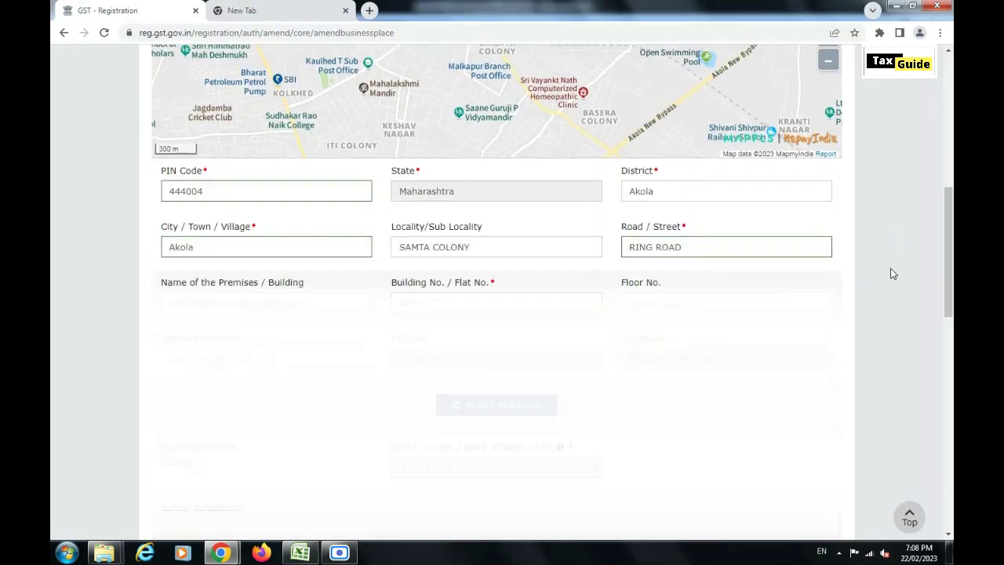
scroll(891, 274, down, 1)
scroll(892, 274, down, 2)
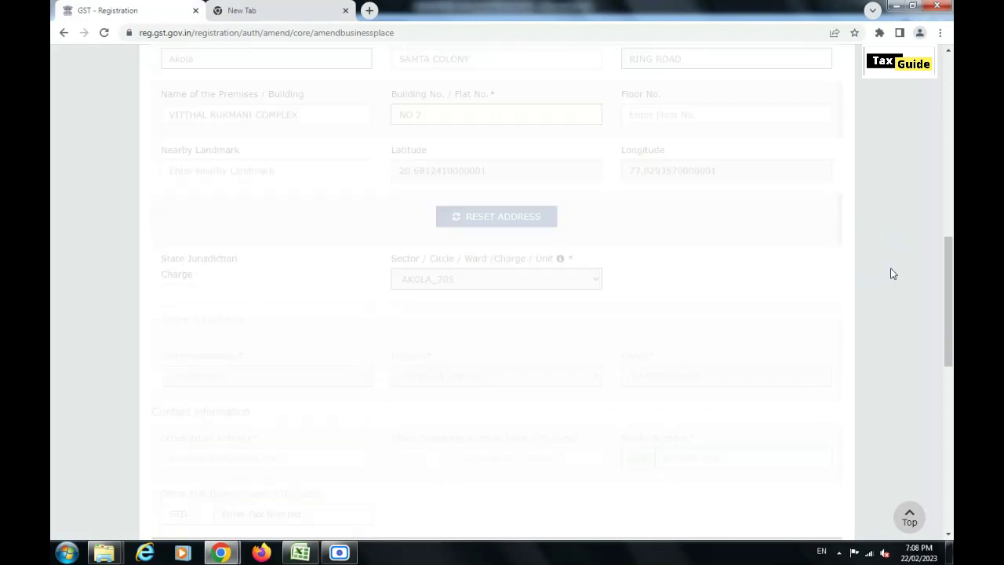
scroll(892, 273, down, 4)
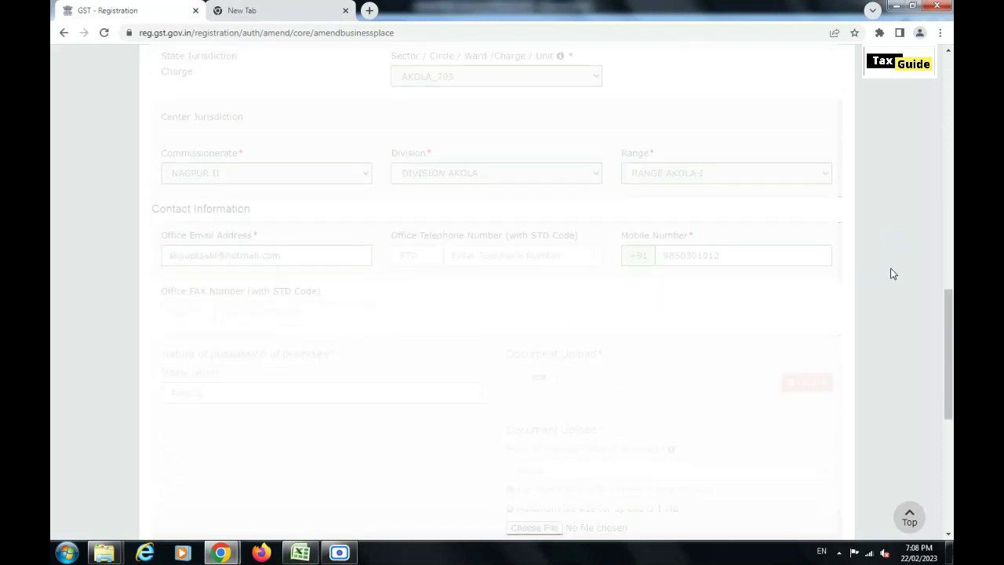
scroll(892, 274, down, 1)
scroll(891, 274, down, 2)
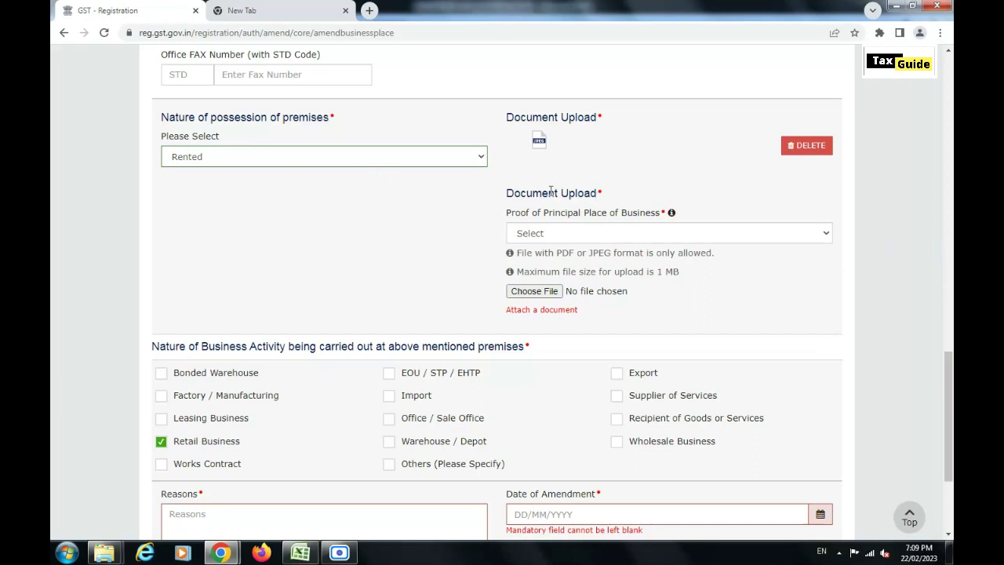
click(790, 148)
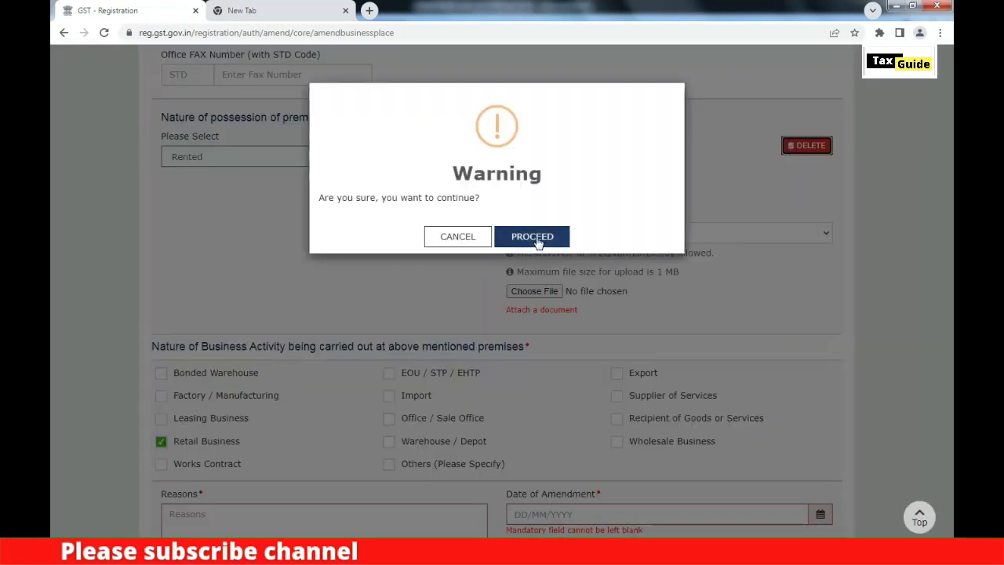
click(514, 236)
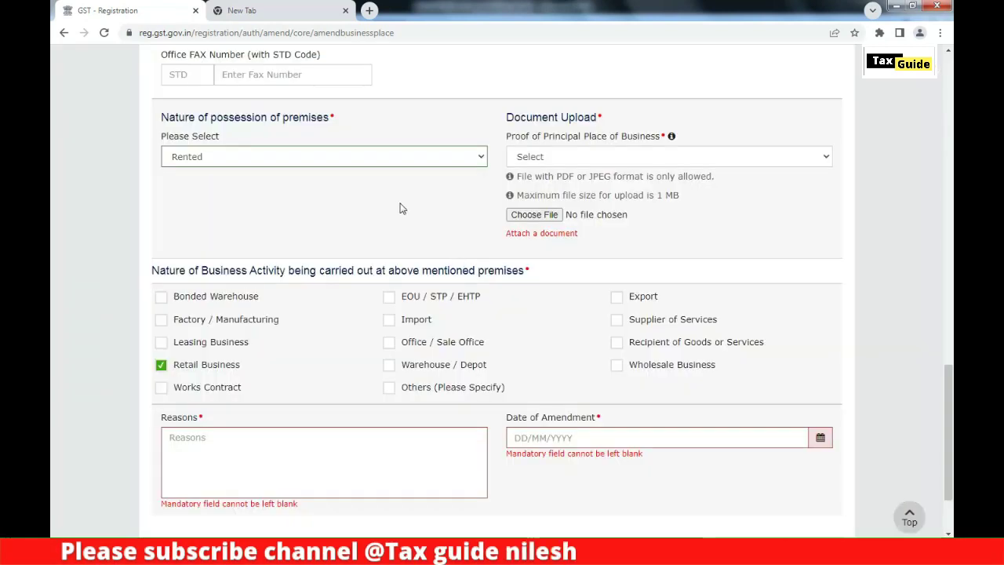
click(301, 164)
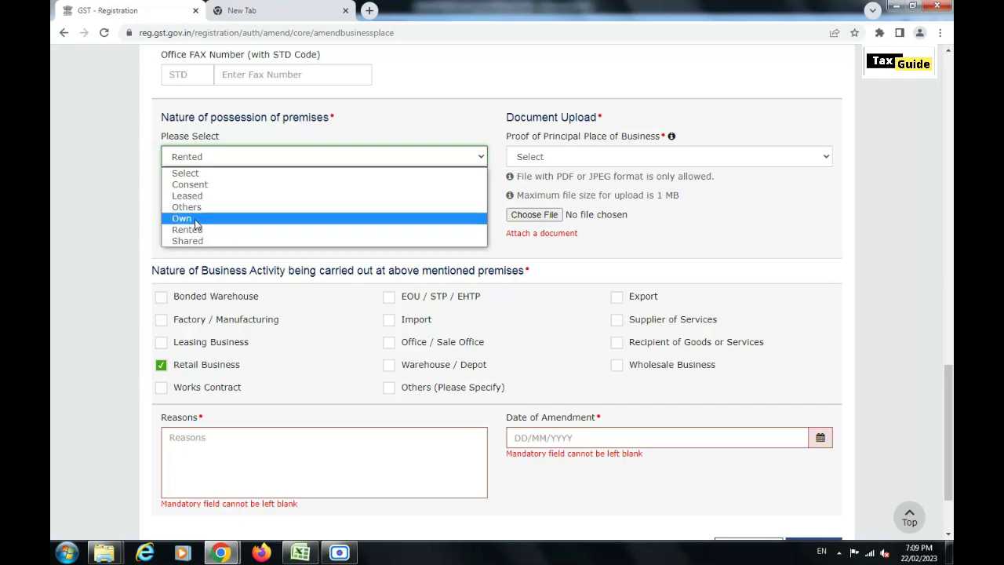
Set possession to Own and upload the electricity bill as the proof document
click(197, 219)
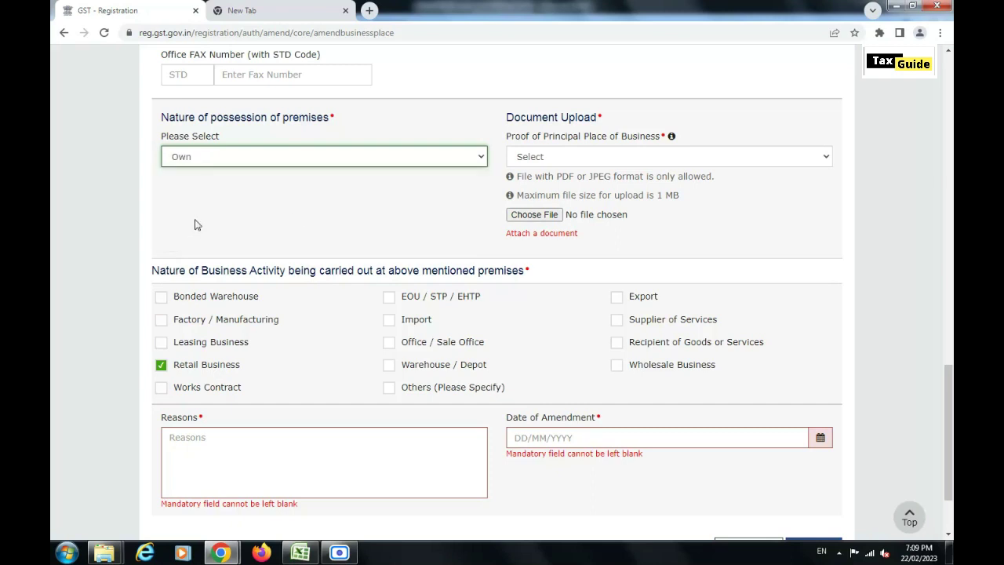
click(683, 155)
click(686, 157)
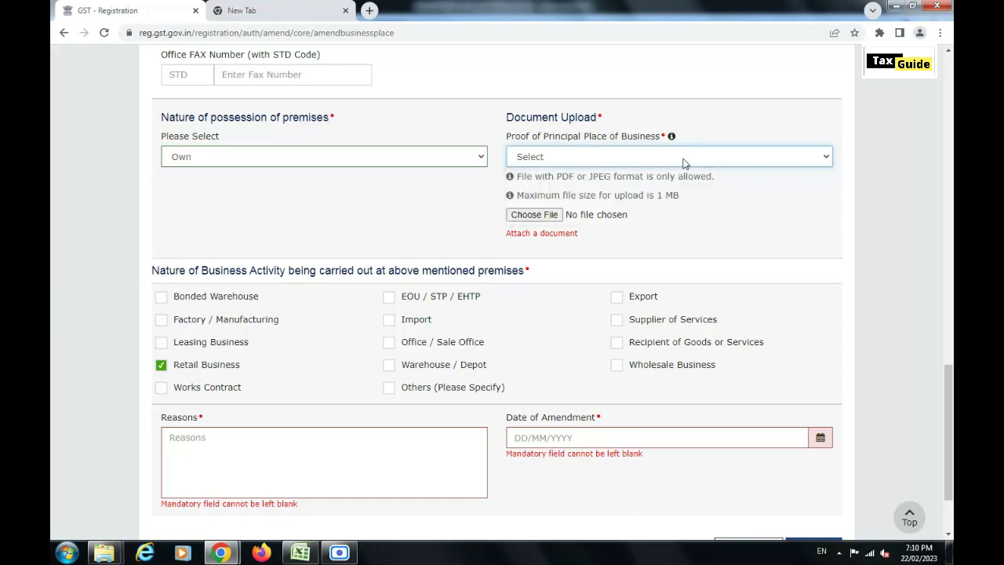
click(684, 160)
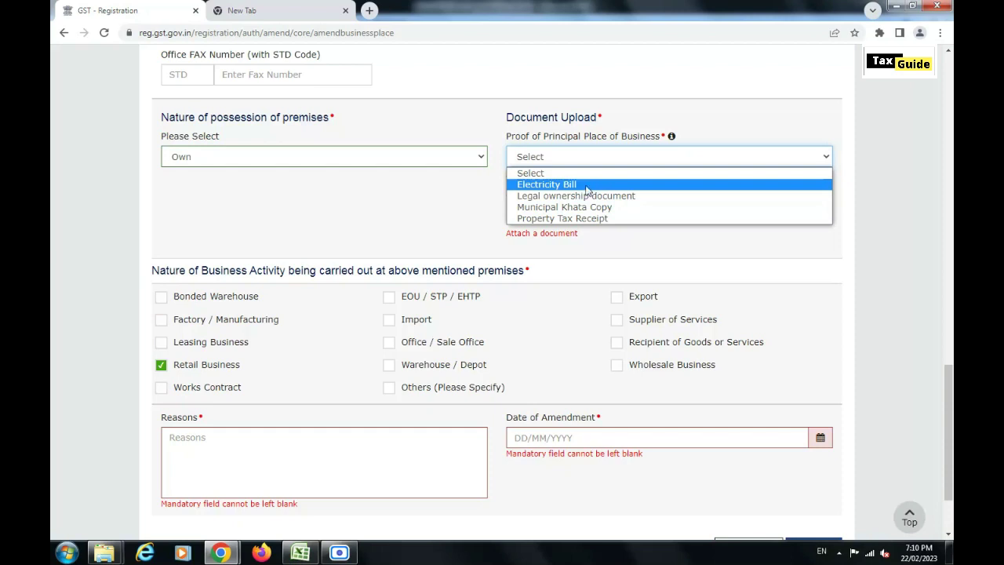
click(586, 185)
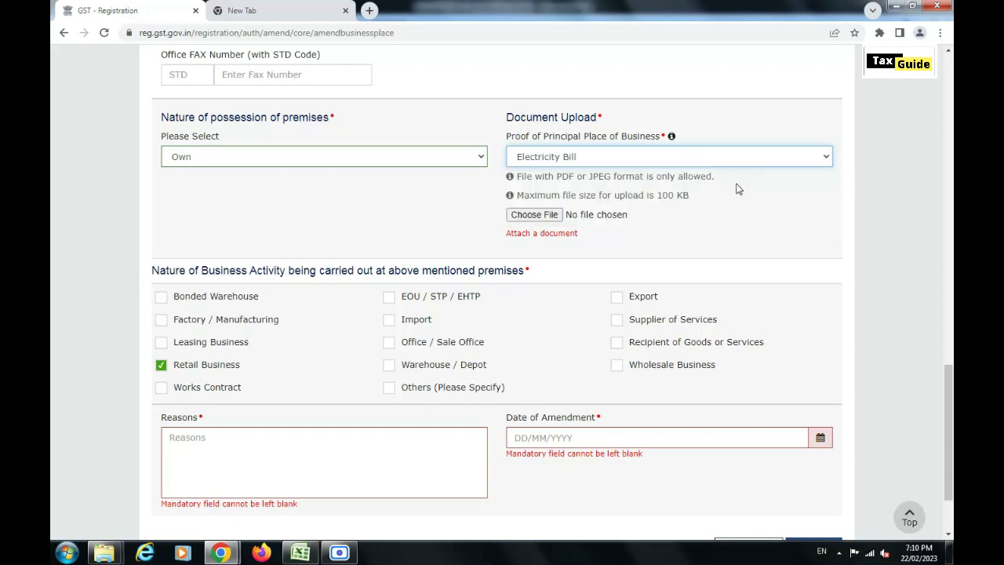
click(534, 218)
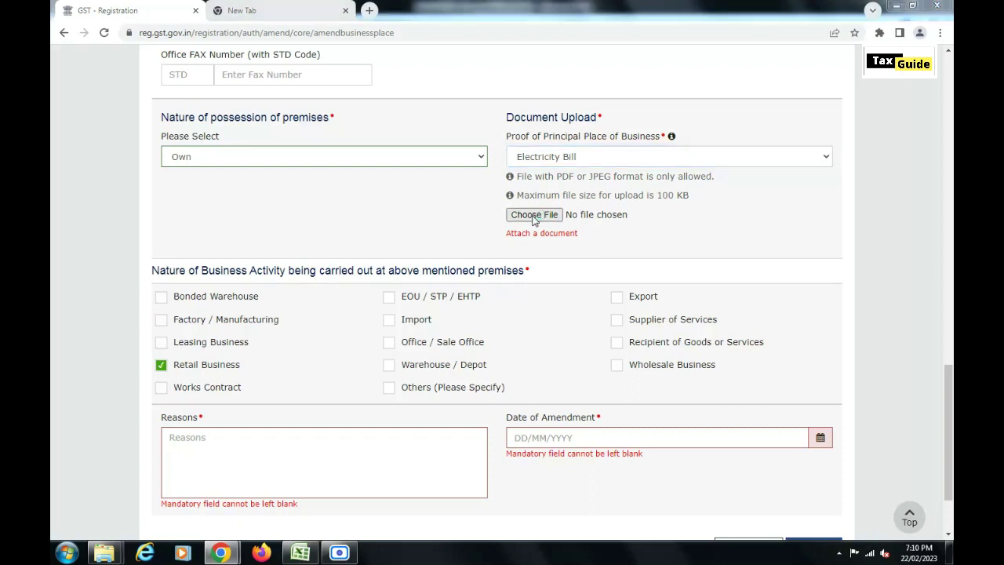
key(Return)
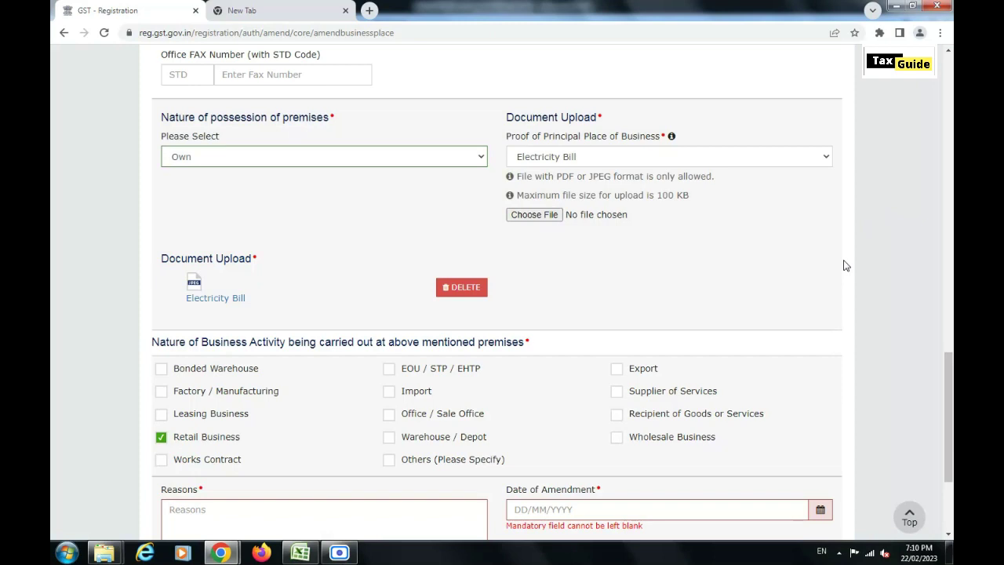
Tick Supplier of Services, give reason 'SHIFTED MY BUSINESS TO OWN PREMISES', date 20/02/2023, and save
scroll(846, 266, down, 2)
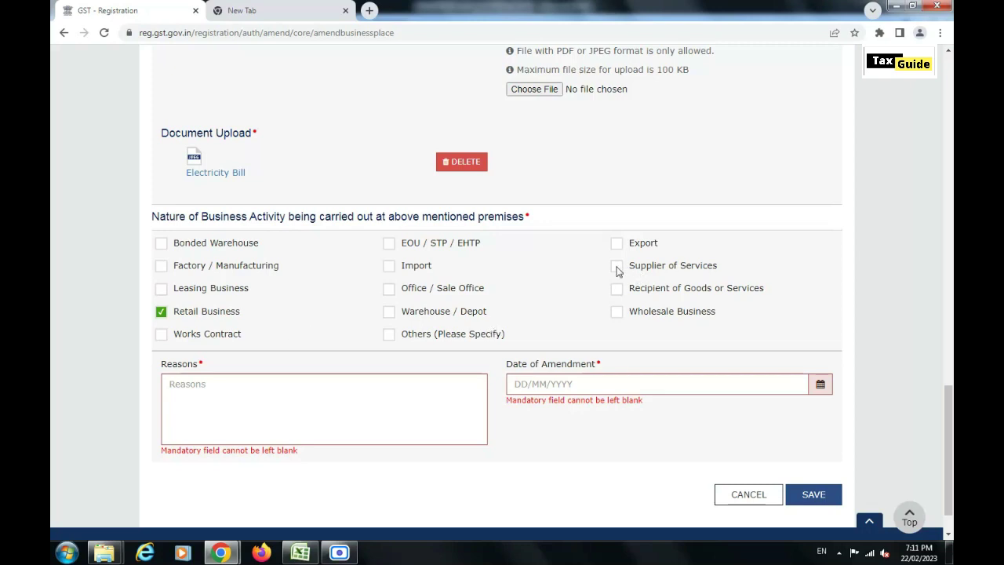
click(618, 268)
scroll(853, 260, down, 1)
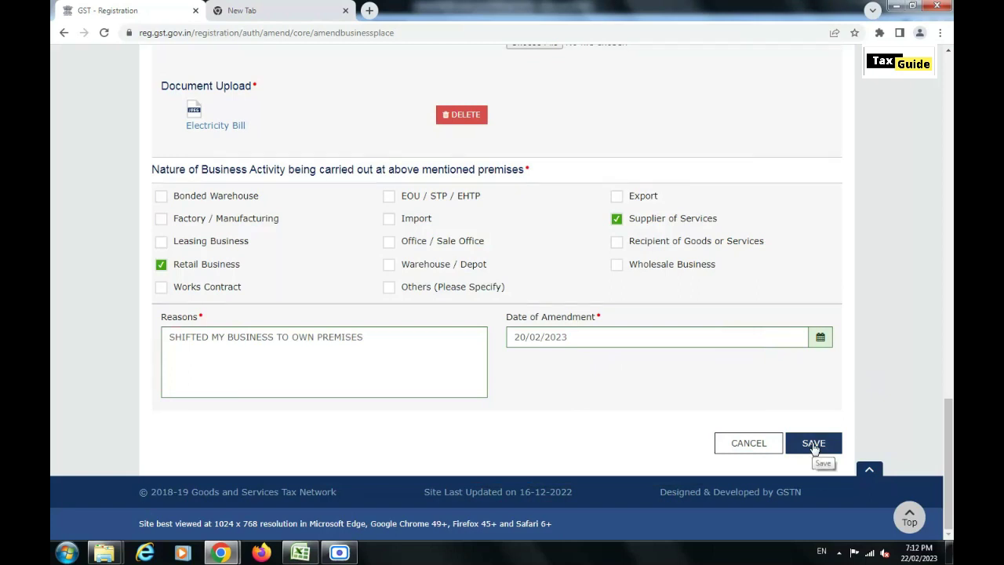
click(813, 443)
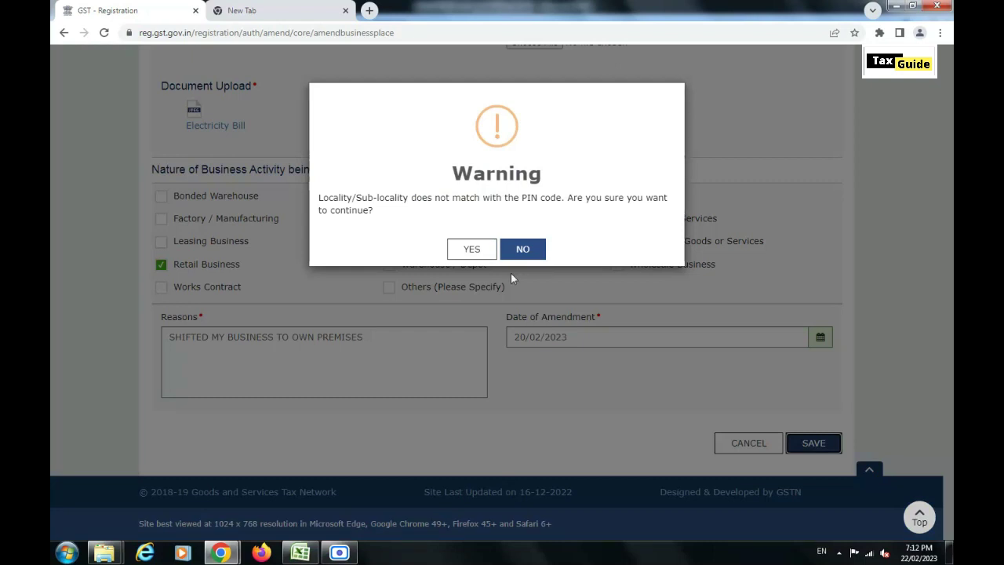
Accept the locality/PIN mismatch warning and save and continue to Additional Places of Business
click(471, 249)
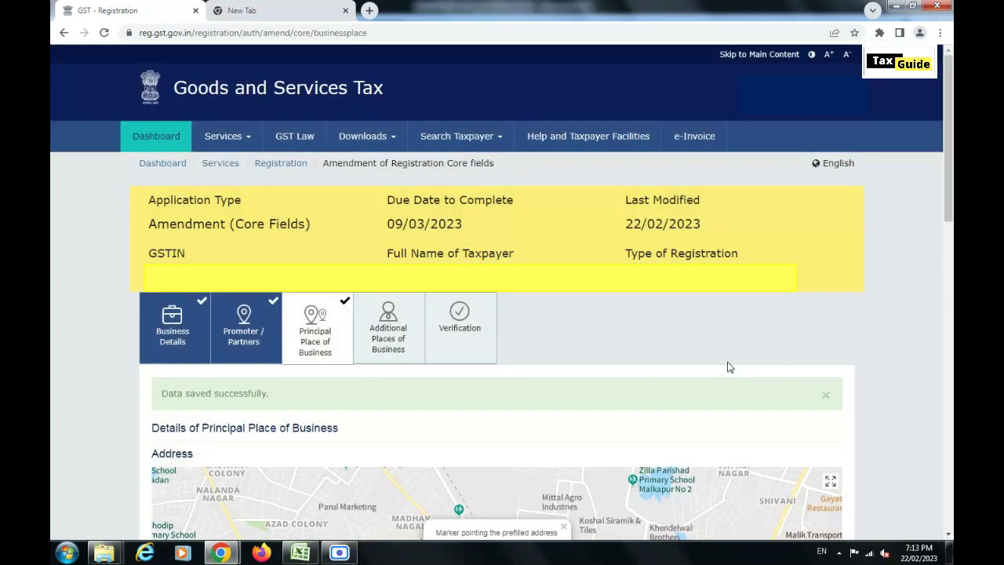
scroll(727, 366, down, 10)
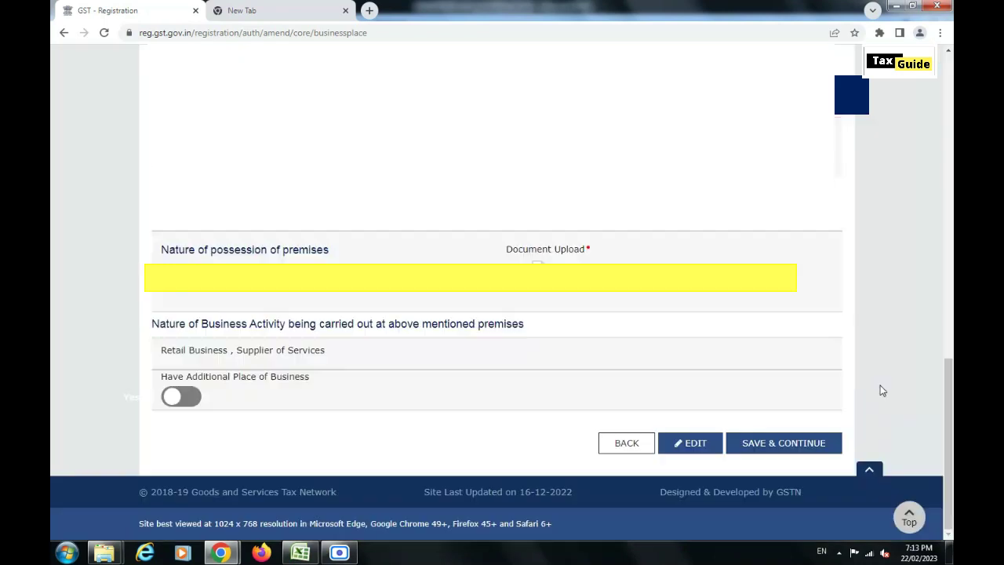
click(784, 443)
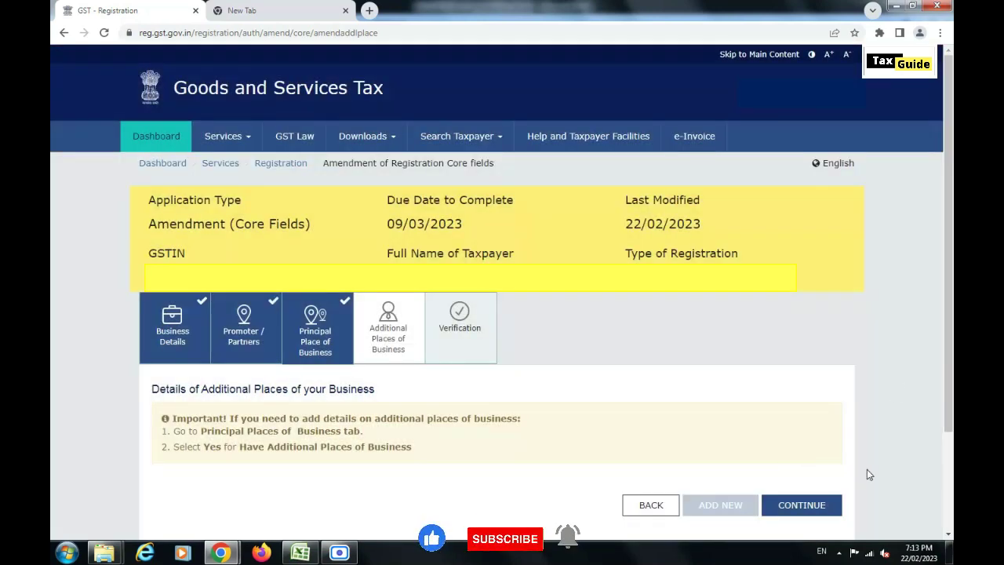
Go to Verification, tick the declaration and select the authorized signatory
click(802, 505)
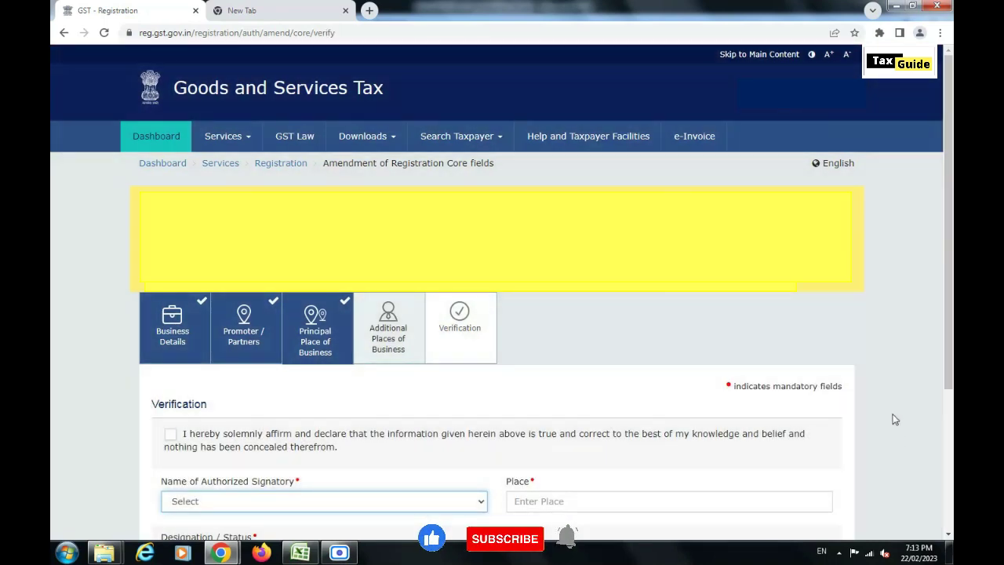
scroll(880, 389, down, 3)
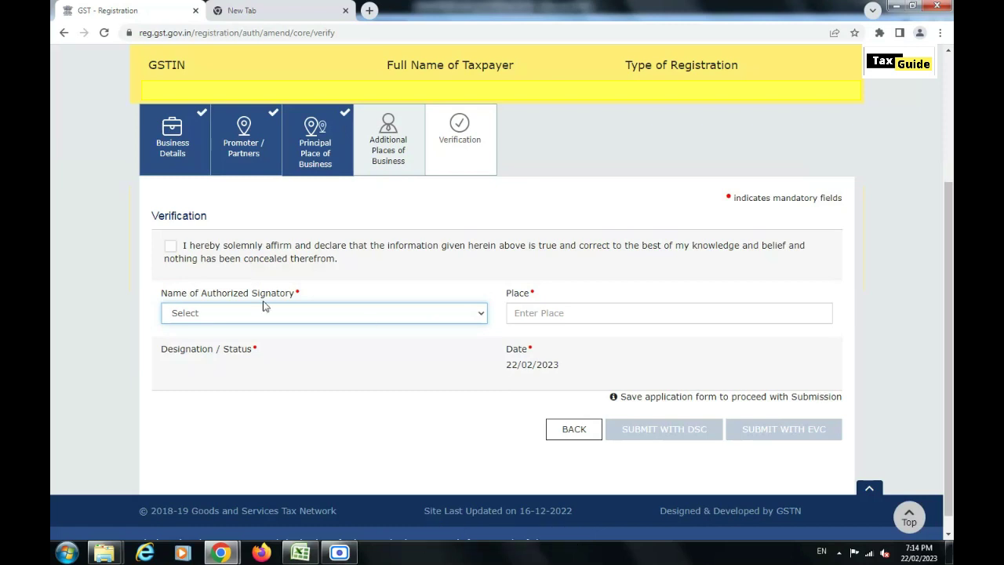
click(170, 246)
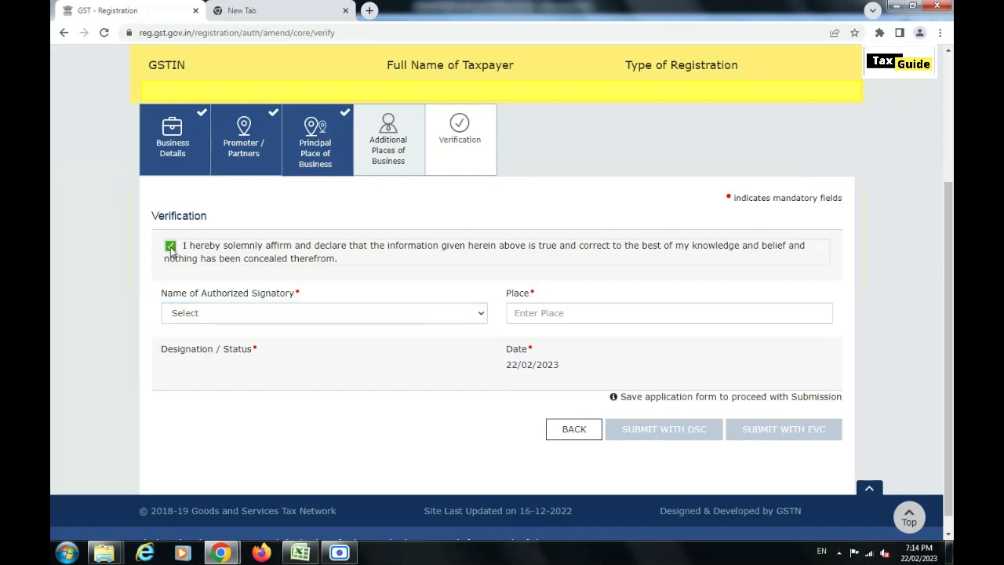
click(228, 314)
click(223, 315)
click(224, 315)
click(223, 314)
click(224, 329)
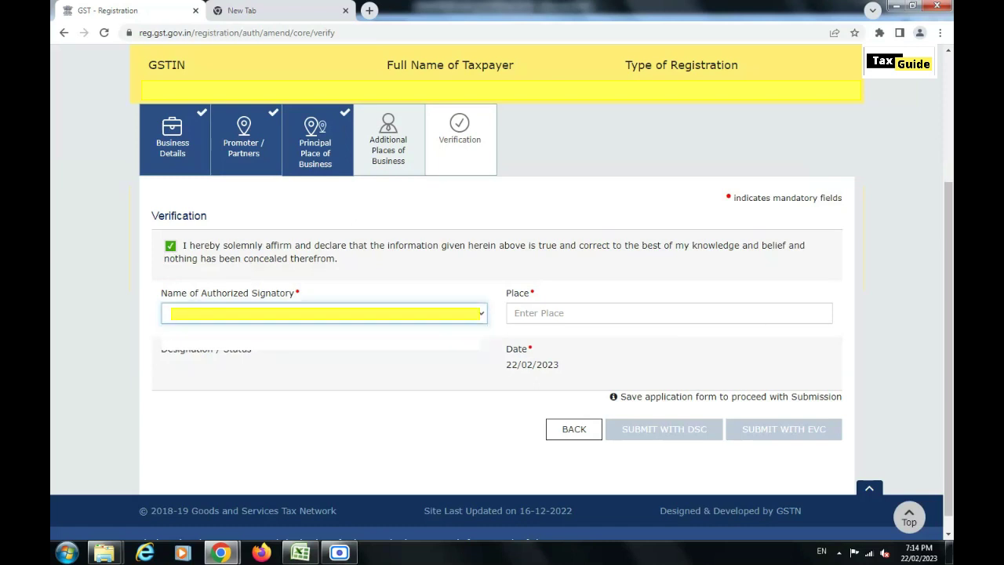
Enter AKOLA as the place and submit the application with EVC
click(538, 311)
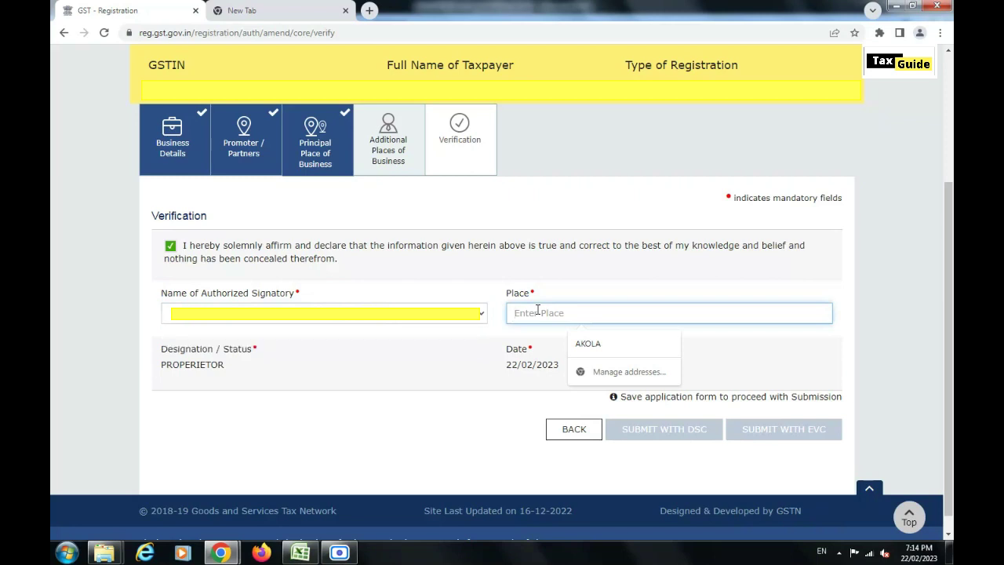
text(AKOLA)
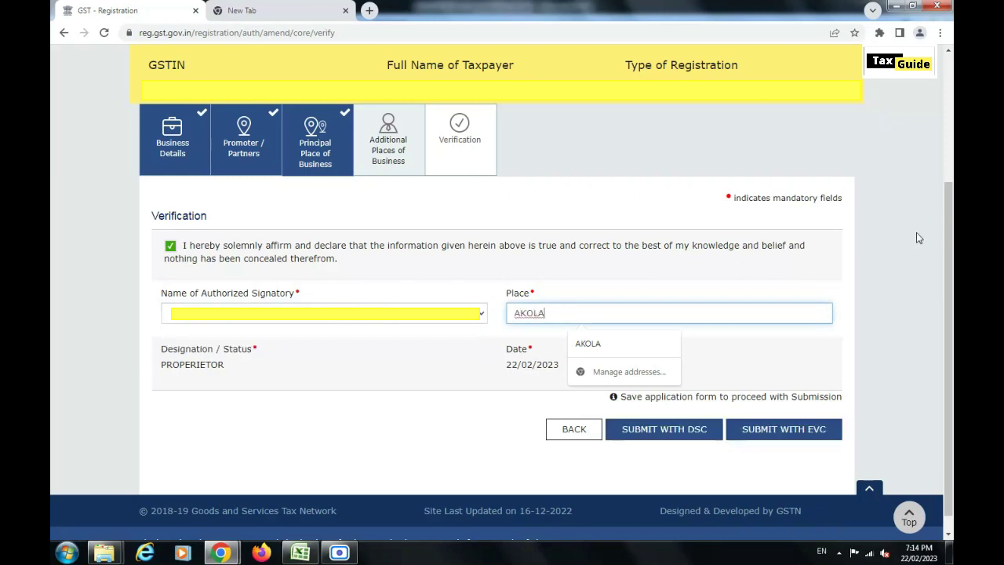
click(916, 233)
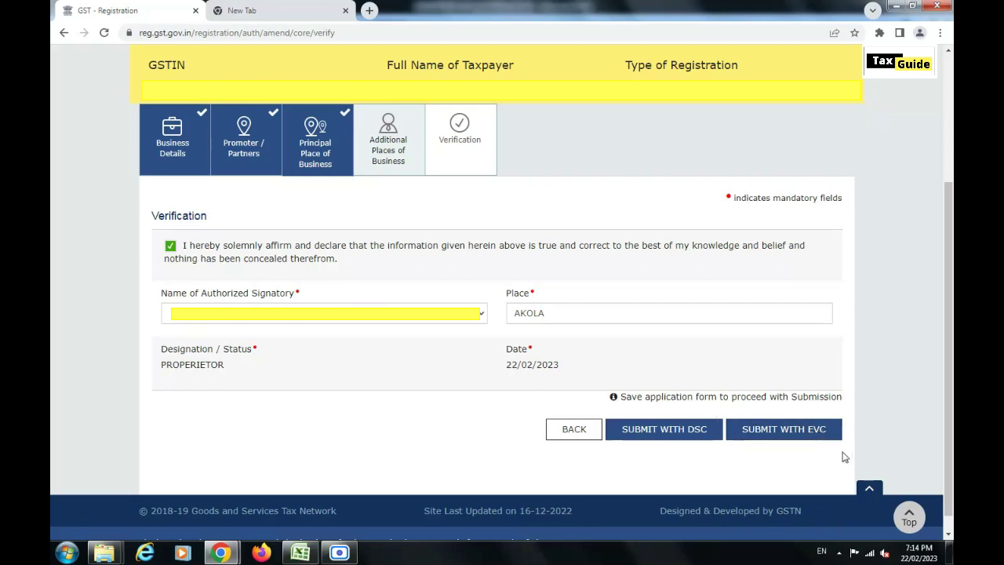
click(789, 436)
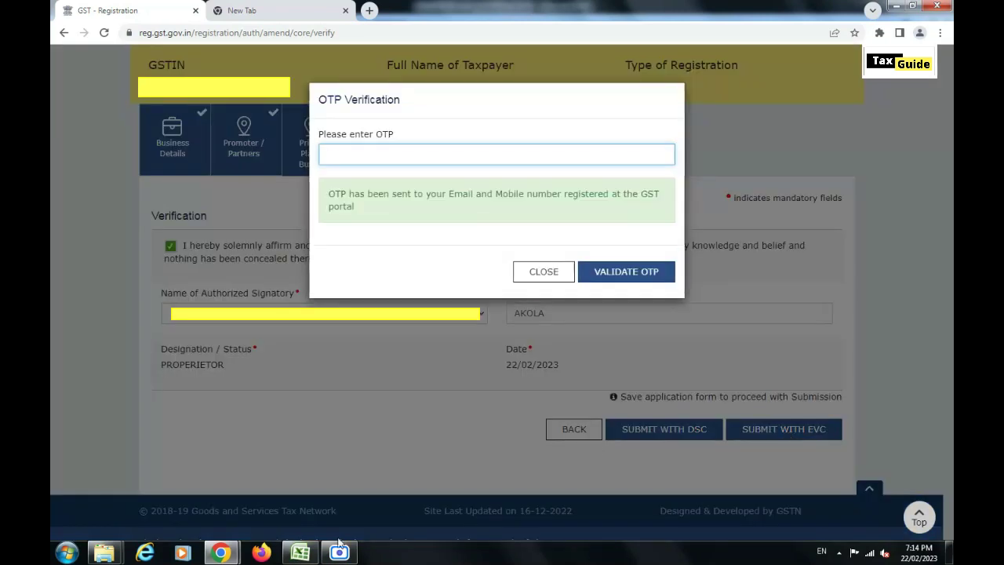
Enter the received OTP and validate it to complete the submission
text(123)
text(1)
text(1234)
click(625, 272)
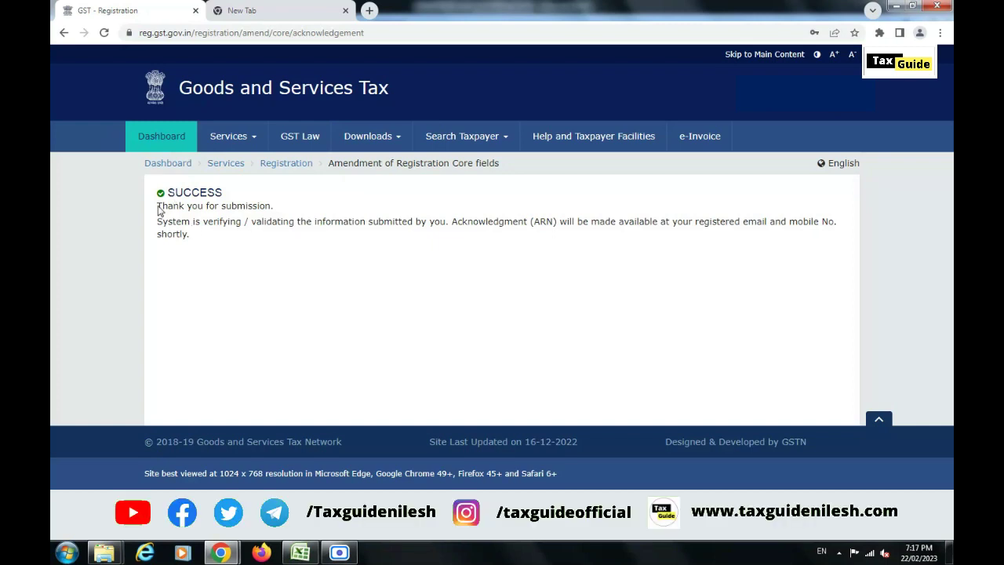
drag(162, 209, 300, 210)
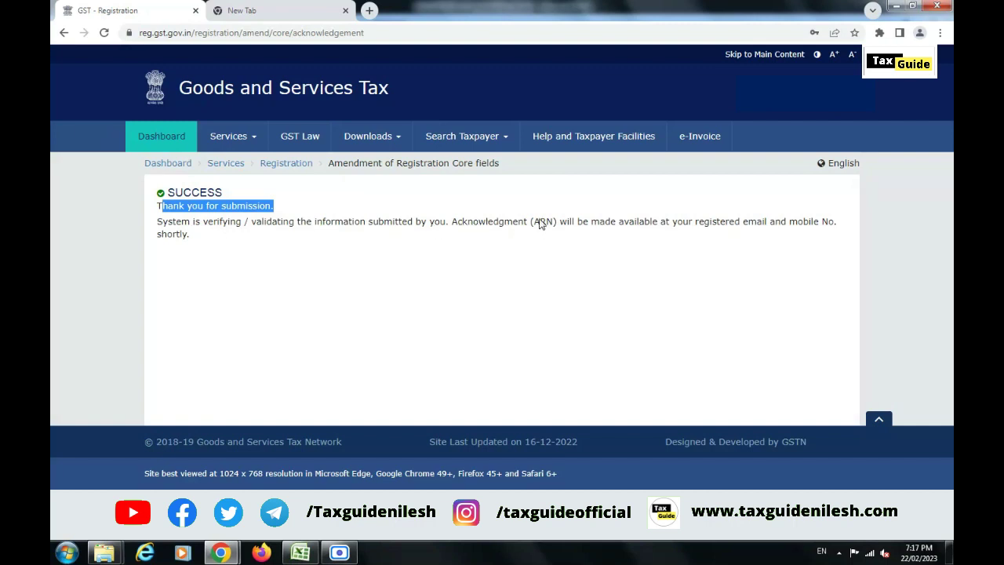
drag(530, 225, 672, 228)
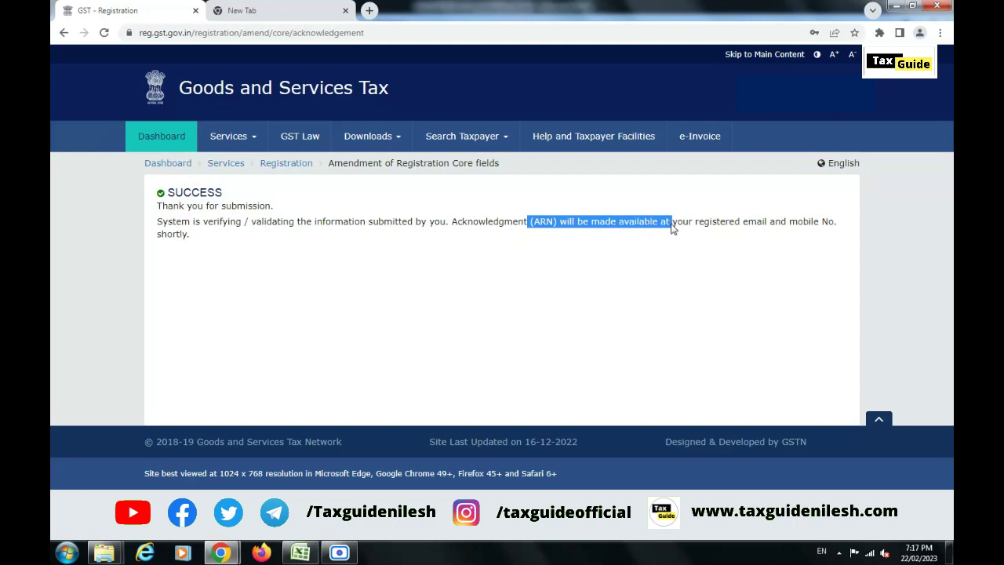